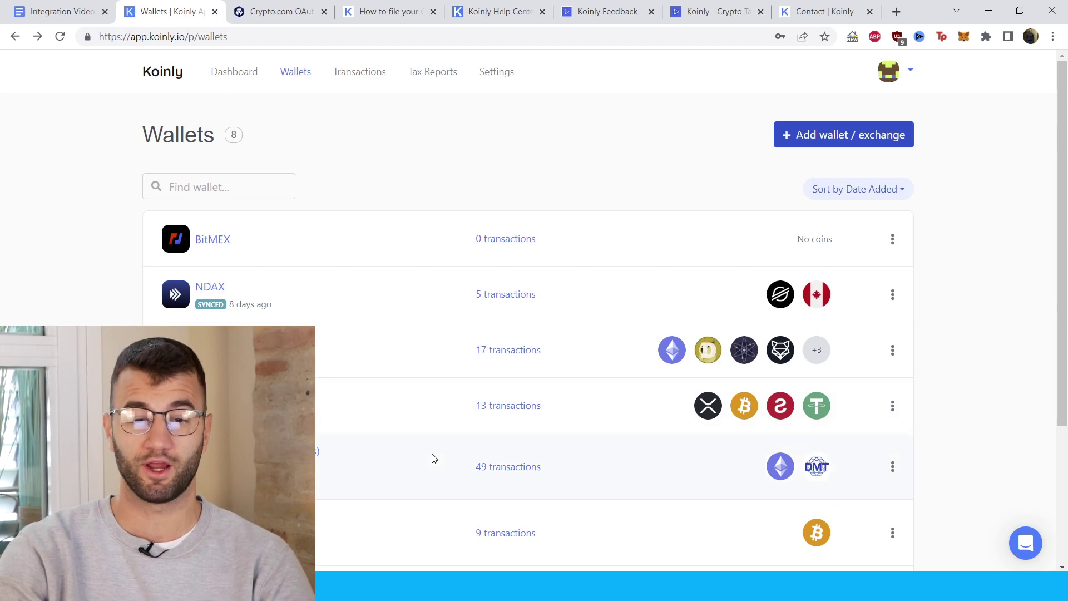
# - Add Crypto.com as a new Koinly wallet and choose auto-sync setup
pyautogui.click(823, 144)
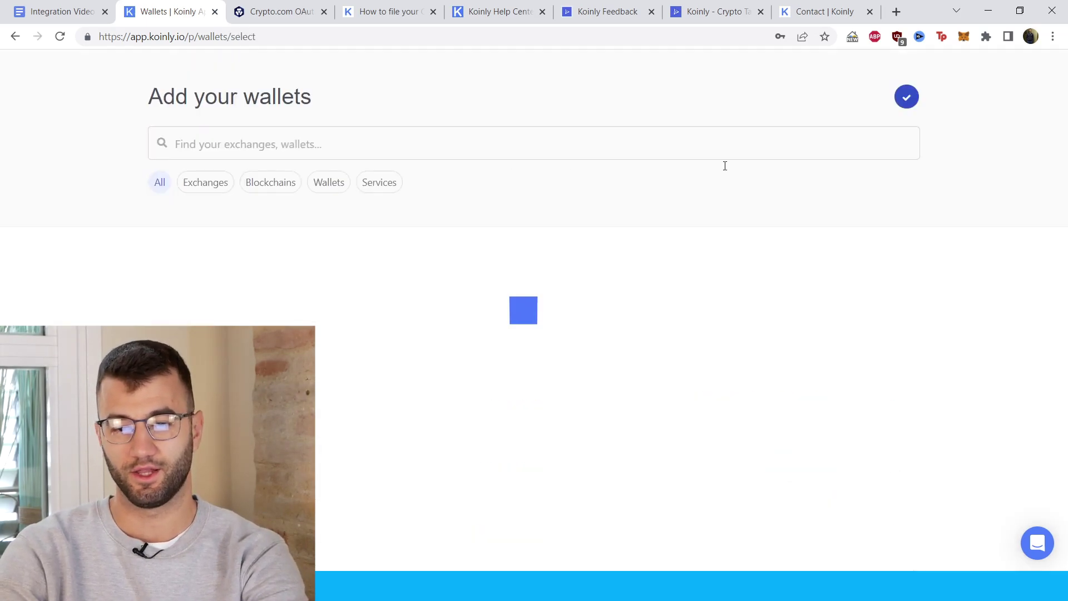
pyautogui.click(393, 154)
pyautogui.write('cry')
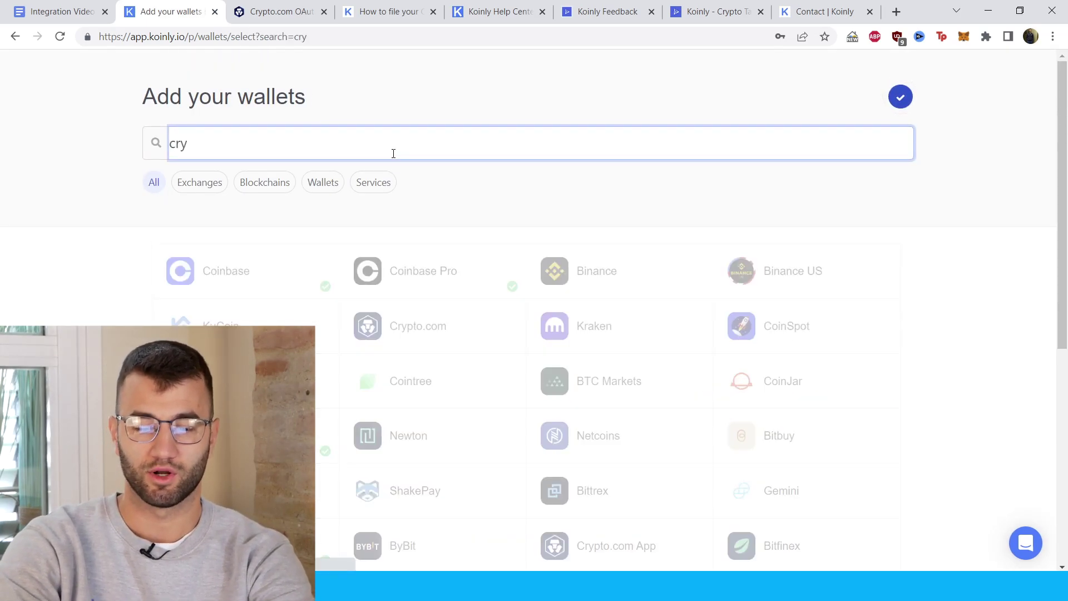
pyautogui.click(242, 278)
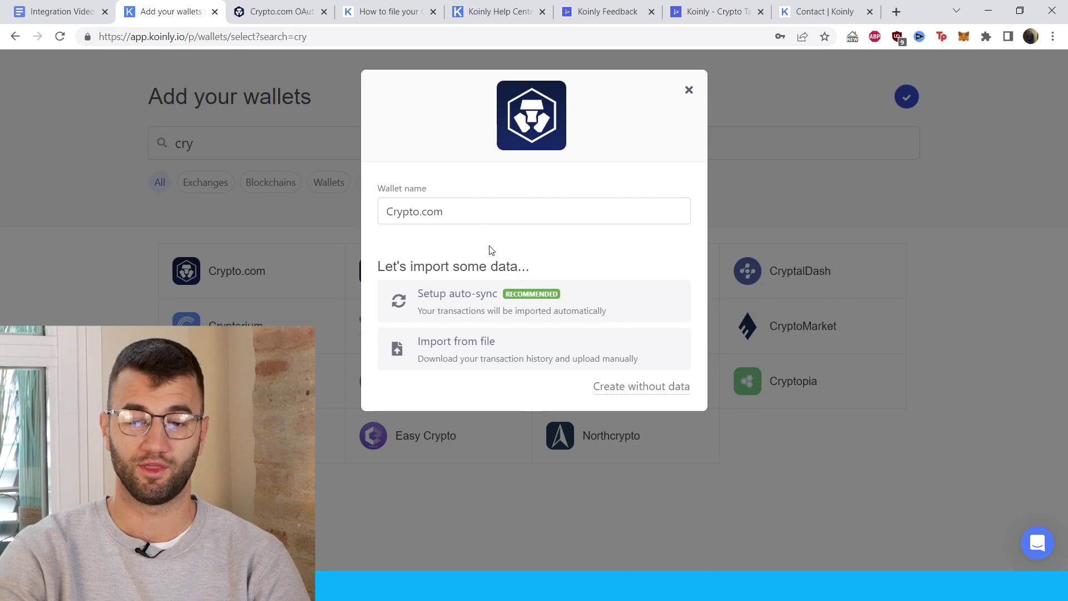
pyautogui.click(496, 310)
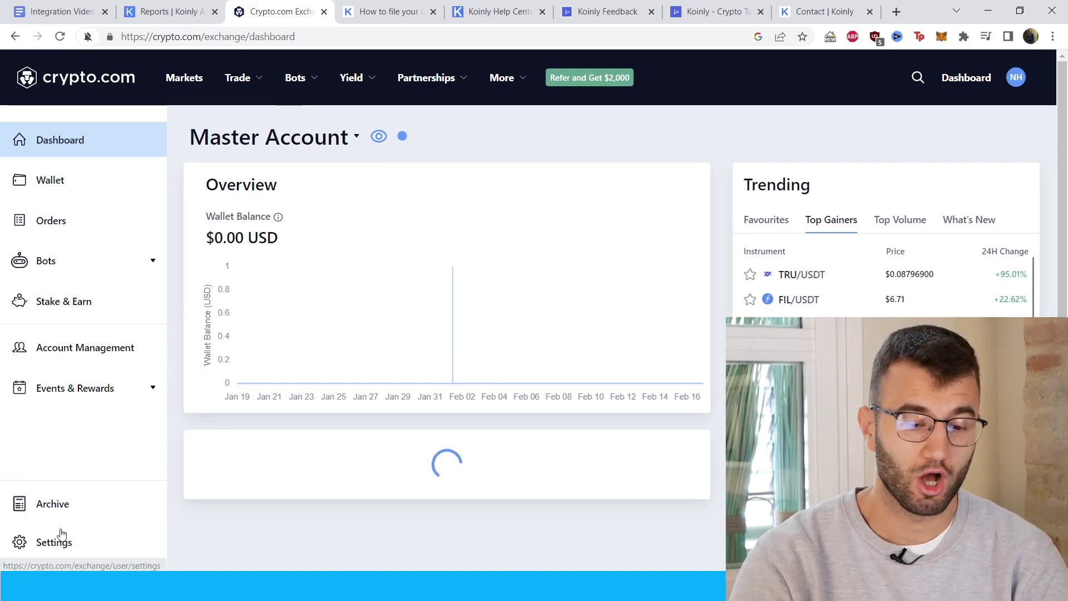
# - Open the exchange's API Keys settings and dismiss the browser notification prompt
pyautogui.click(86, 547)
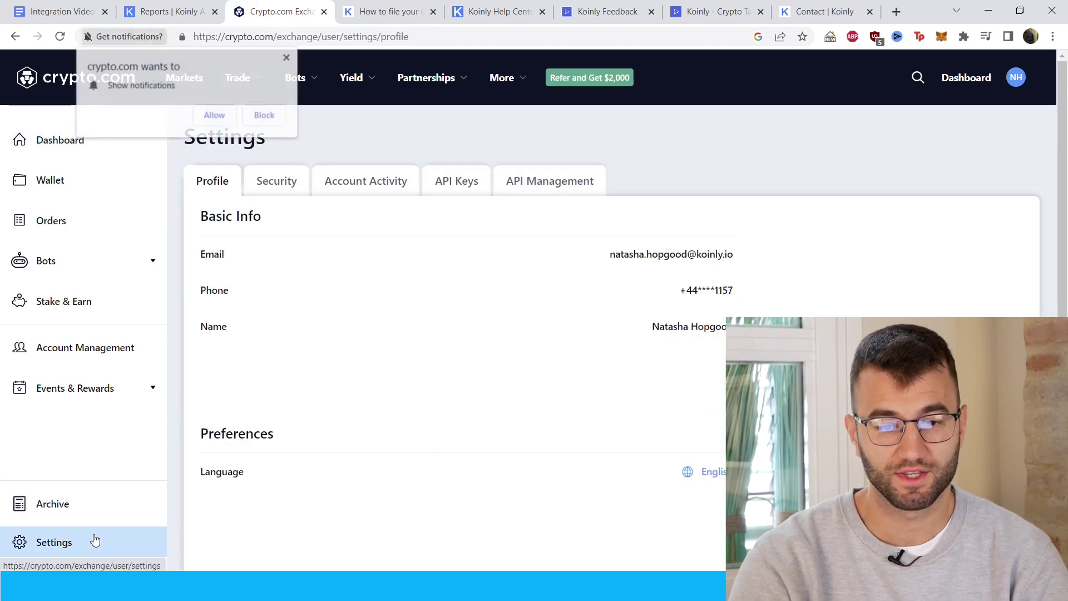
pyautogui.click(453, 183)
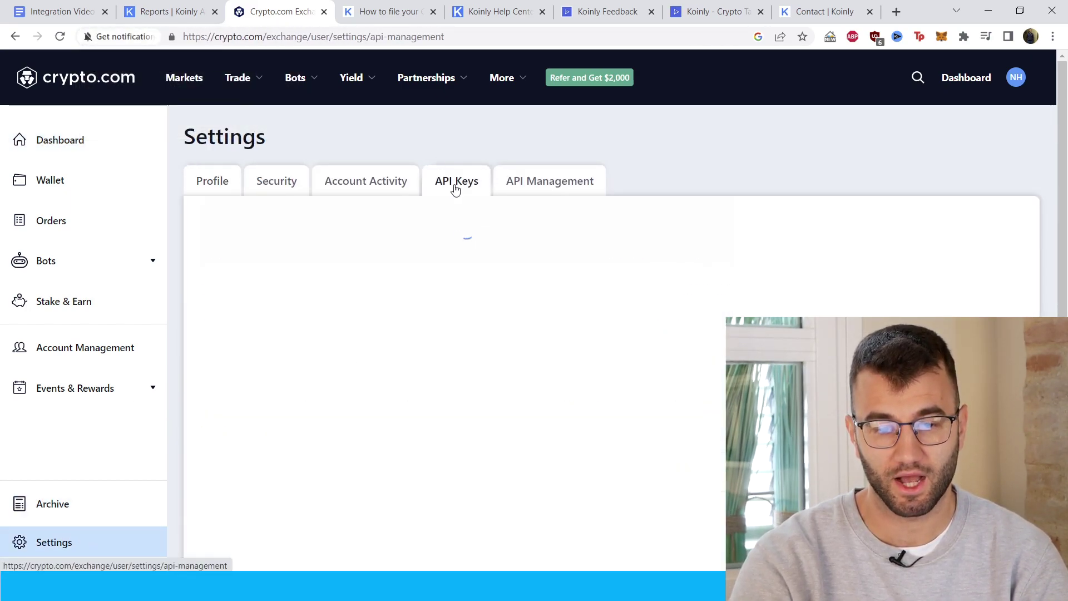
pyautogui.click(288, 58)
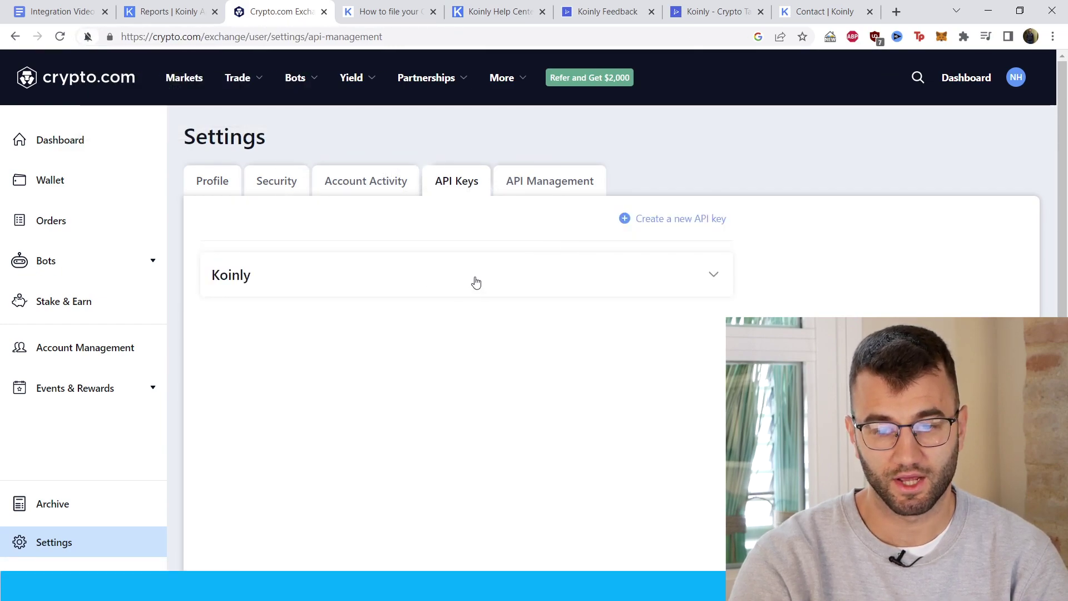
# - Create a new API key labelled 'koinly' and enter the 2FA verification code
pyautogui.click(697, 223)
pyautogui.click(459, 273)
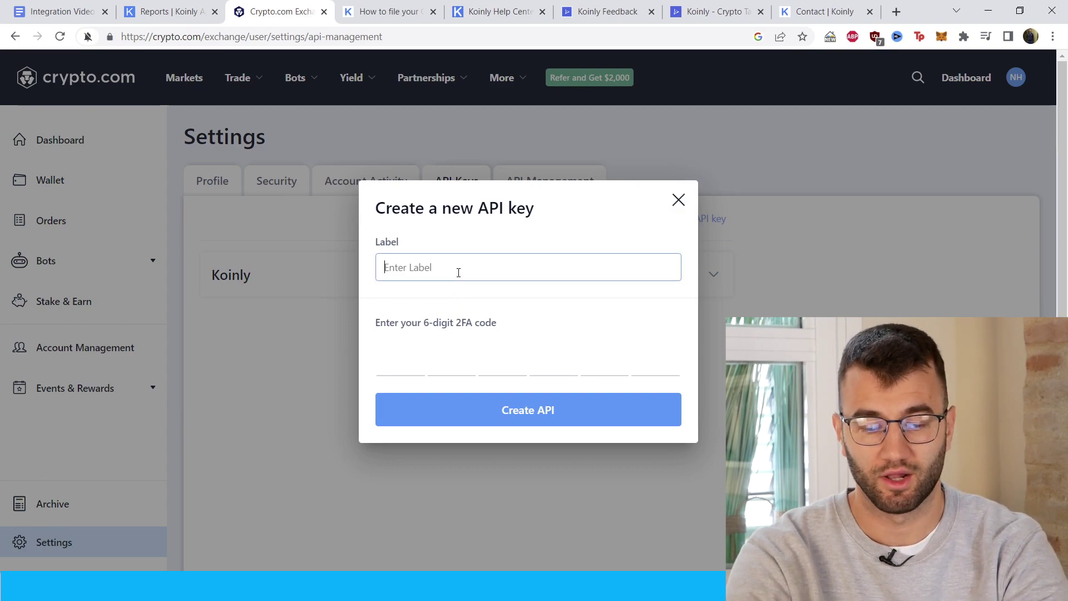
pyautogui.write('koinly')
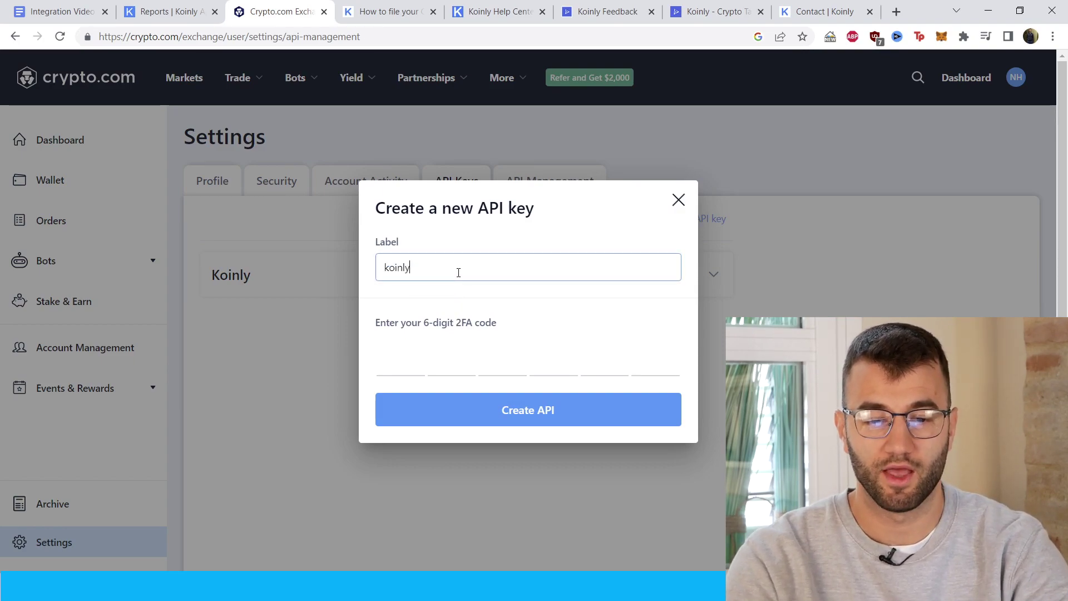
pyautogui.press('Tab')
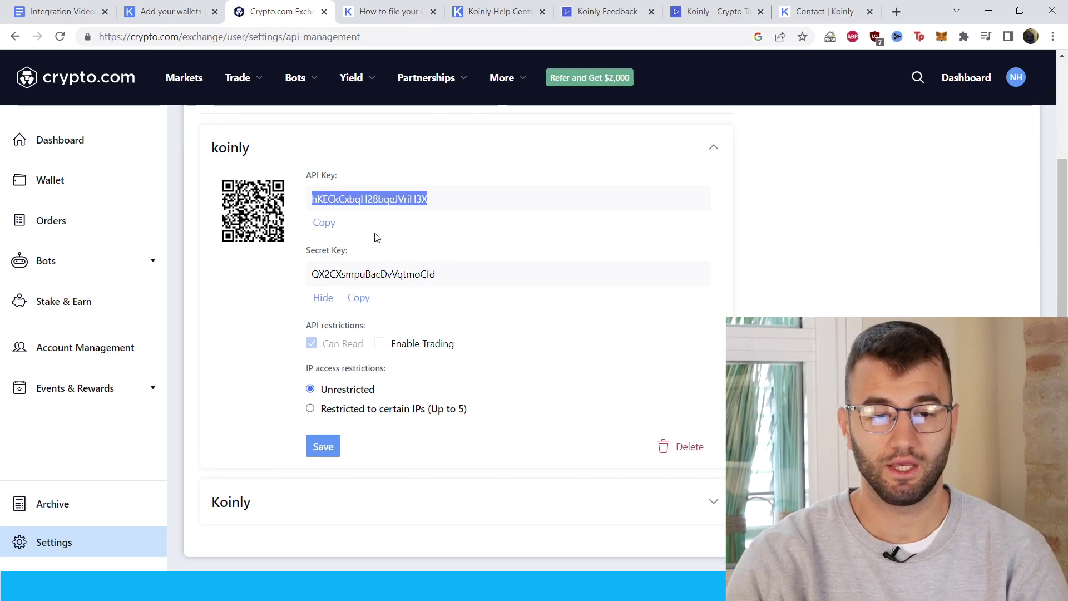
pyautogui.click(166, 11)
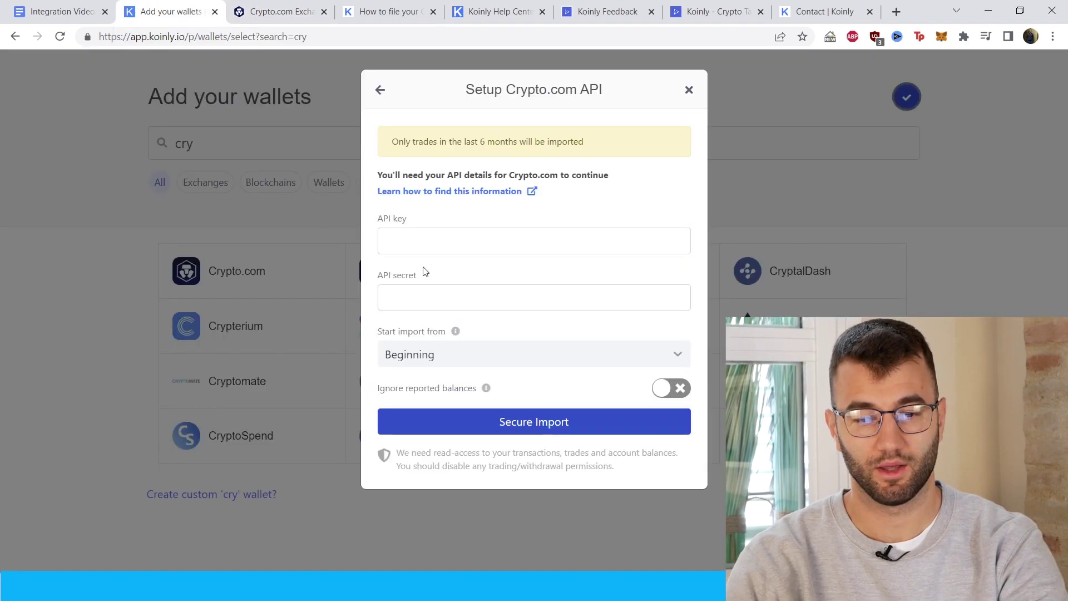
# - Paste the API key into Koinly and copy the secret key from the exchange
pyautogui.click(465, 237)
pyautogui.hotkey('ctrl', 'v')
pyautogui.click(282, 12)
pyautogui.moveTo(437, 274); pyautogui.dragTo(306, 281)
pyautogui.hotkey('ctrl', 'c')
# - Paste the API secret into Koinly and choose to import history from a file
pyautogui.click(166, 11)
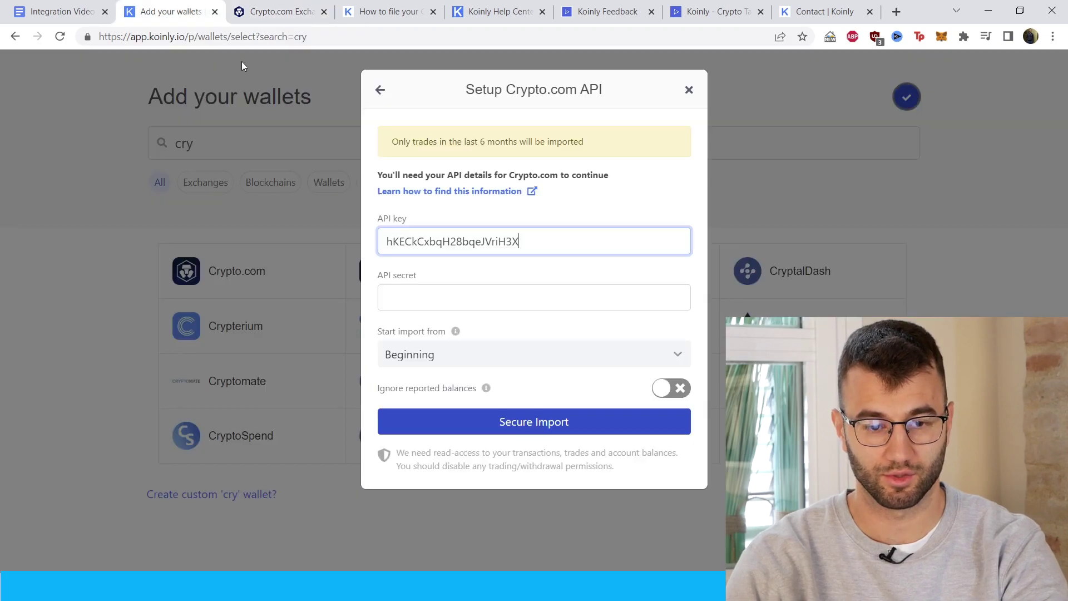
pyautogui.click(471, 307)
pyautogui.hotkey('ctrl', 'v')
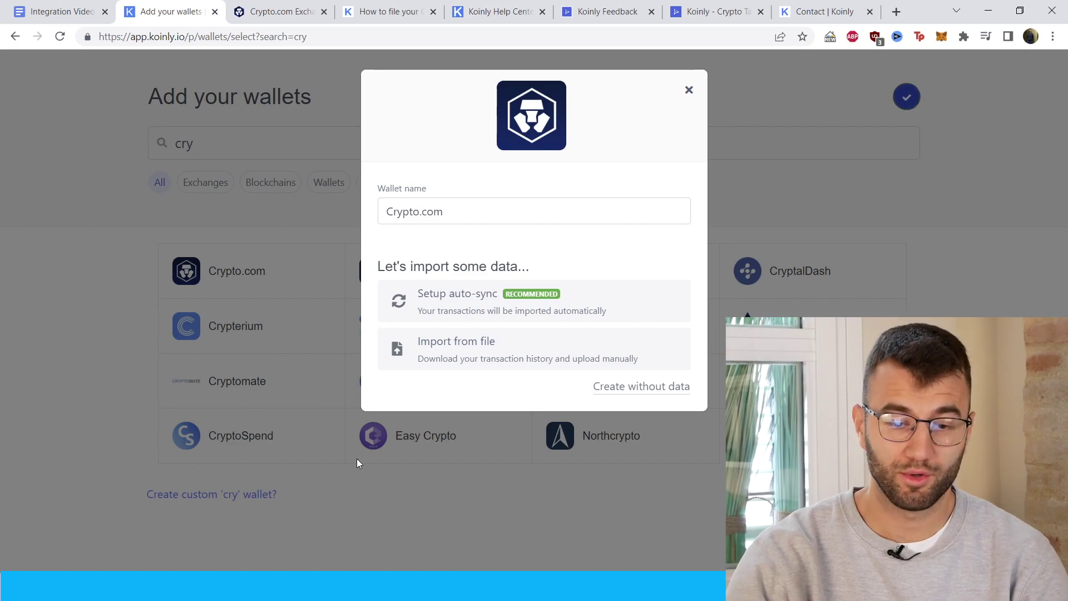
pyautogui.click(453, 362)
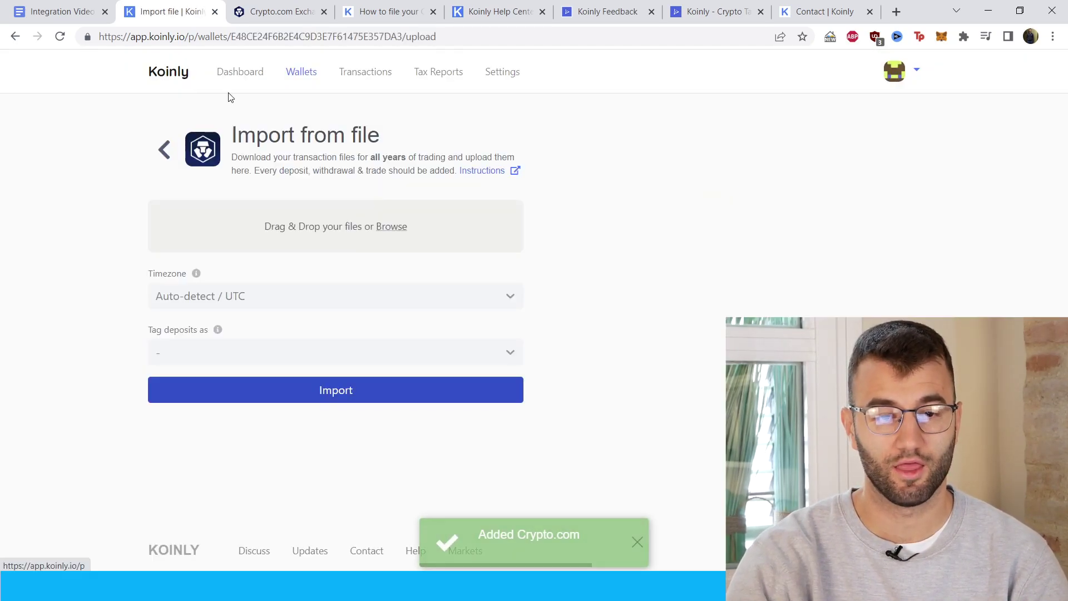
pyautogui.click(272, 12)
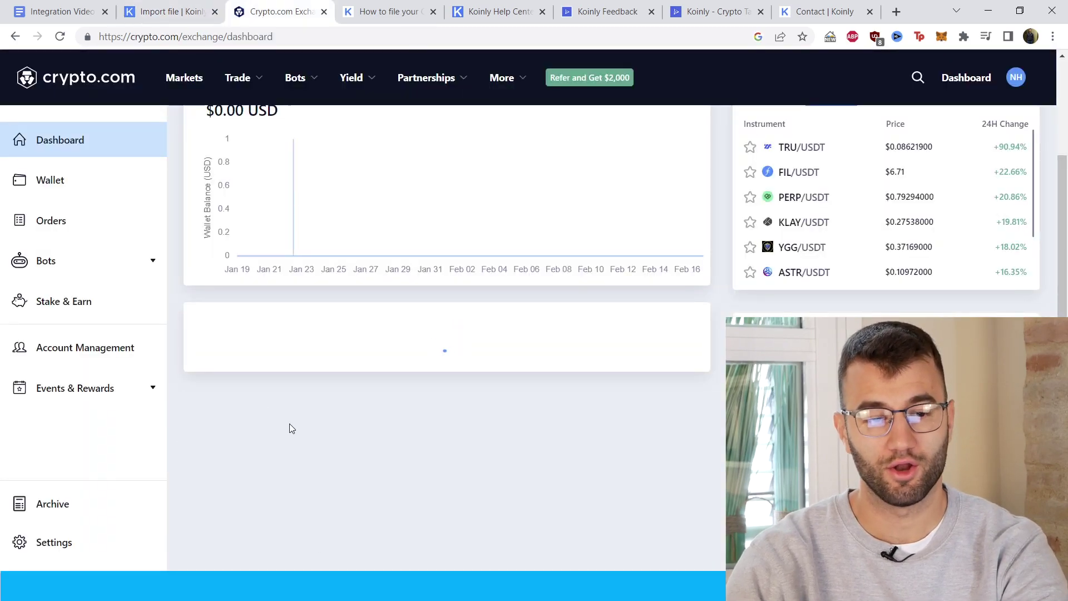
# - Check the exchange's wallet transaction, deposit/withdrawal and trade histories, finding no trade records
pyautogui.click(118, 187)
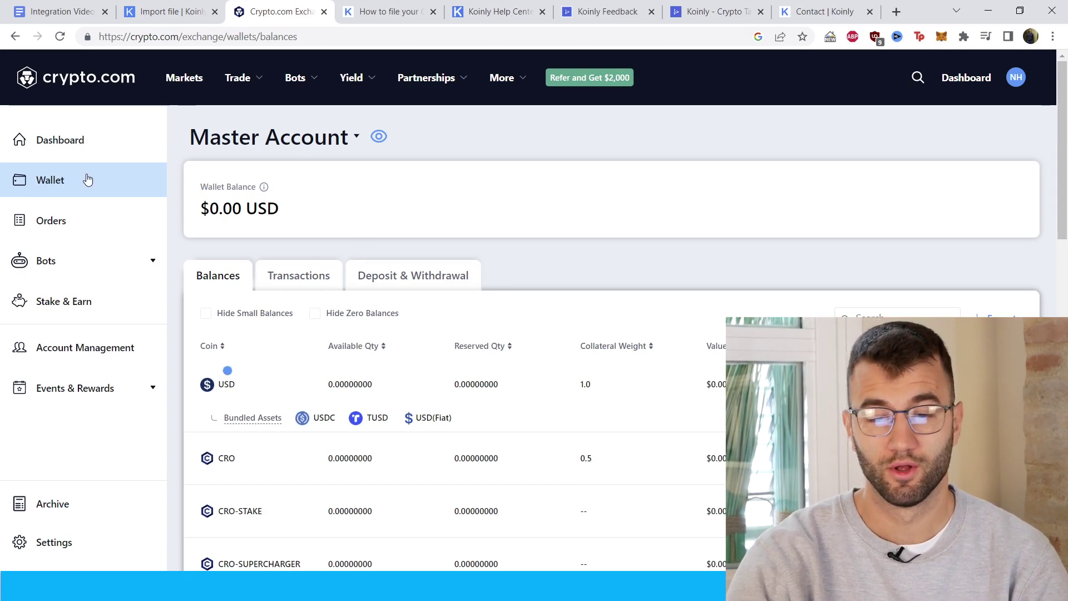
pyautogui.click(300, 276)
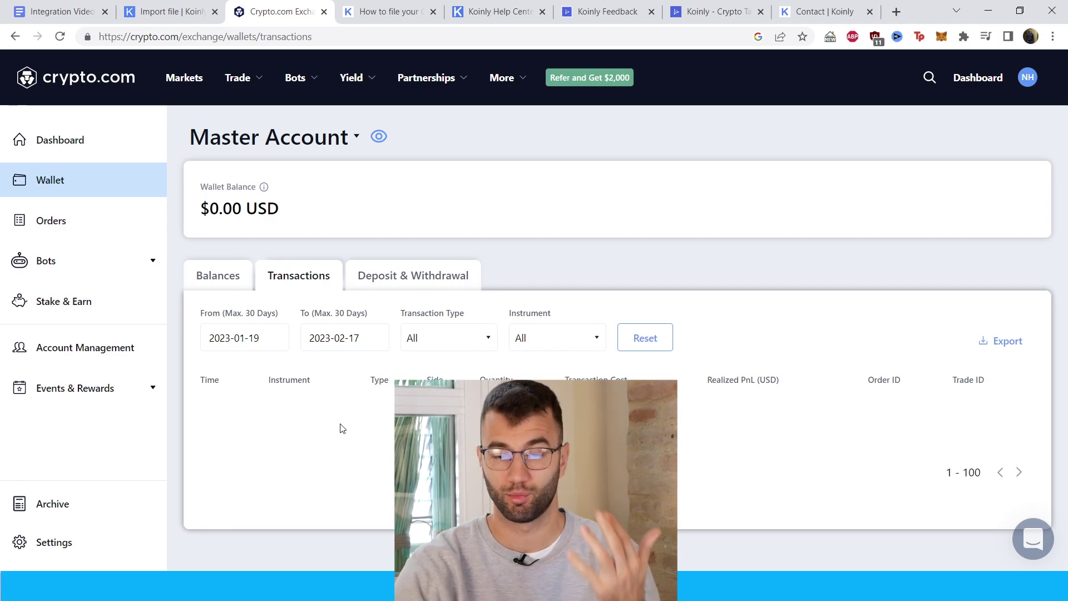
pyautogui.click(405, 277)
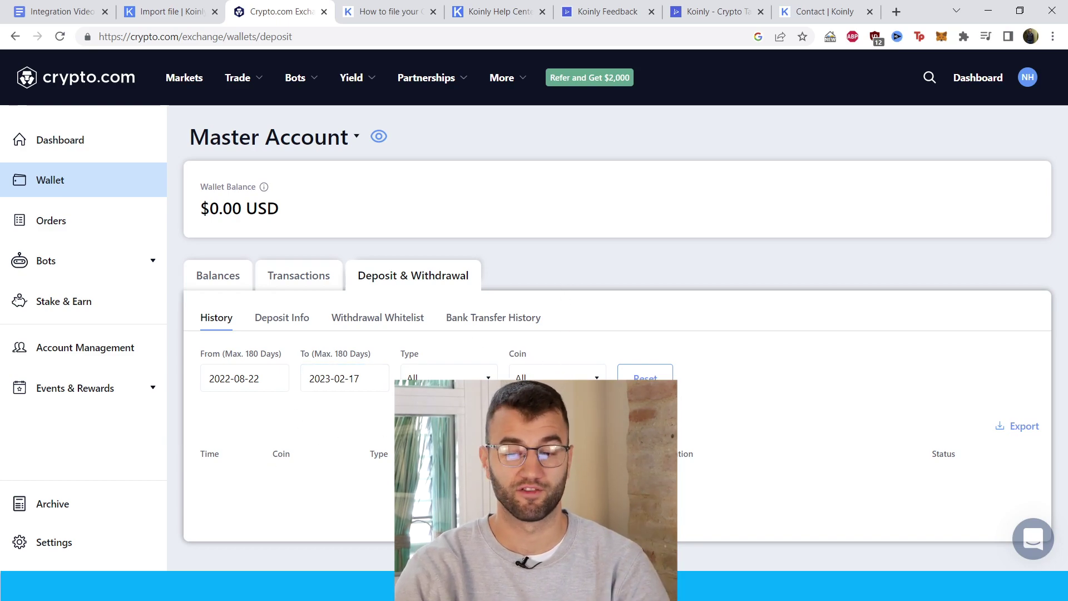
pyautogui.click(51, 220)
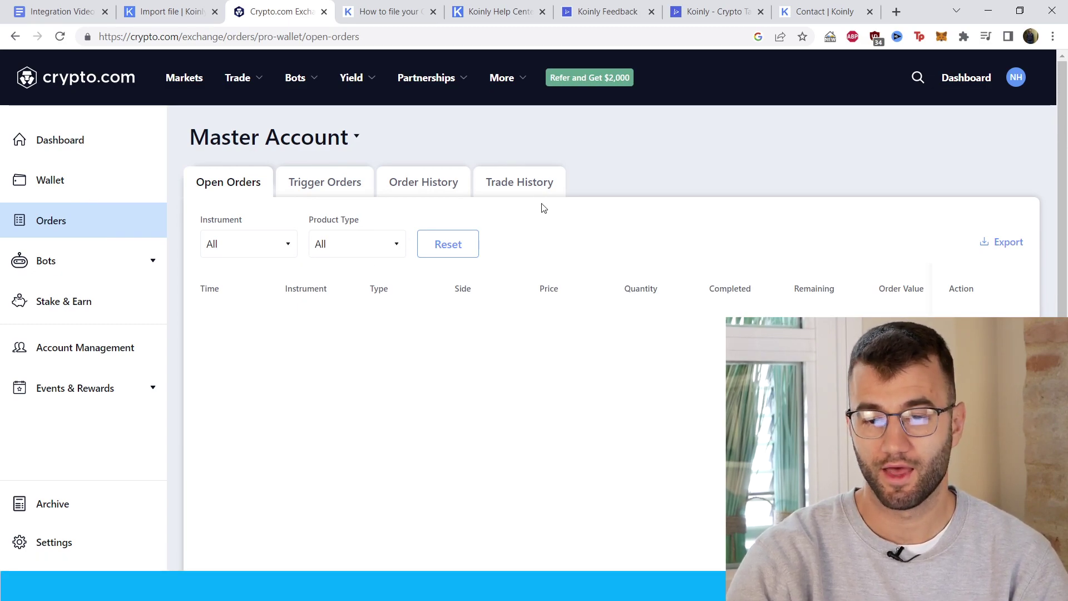
pyautogui.click(537, 186)
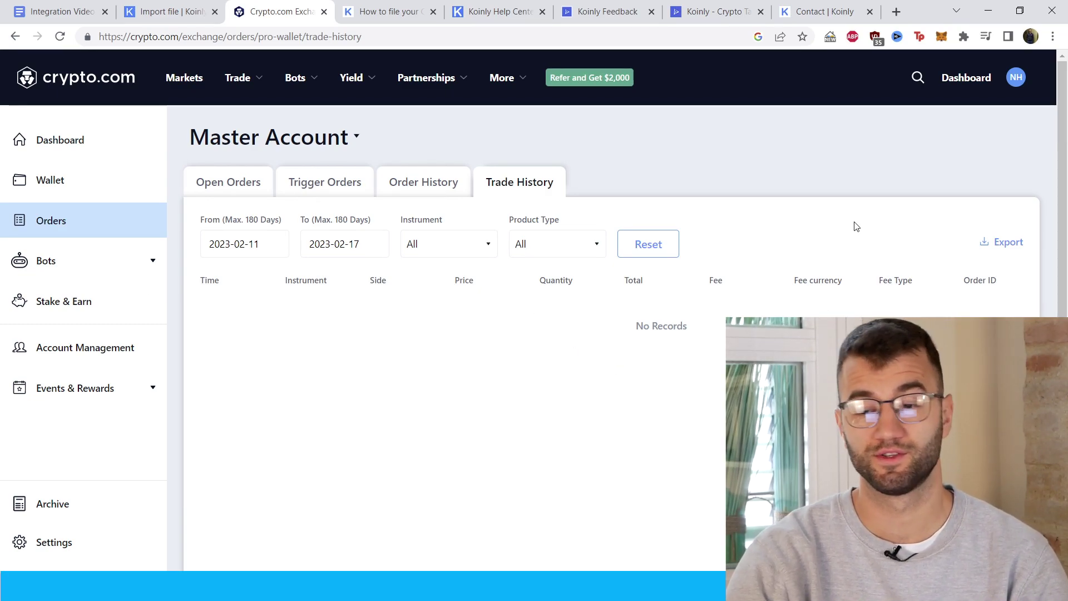
pyautogui.click(144, 8)
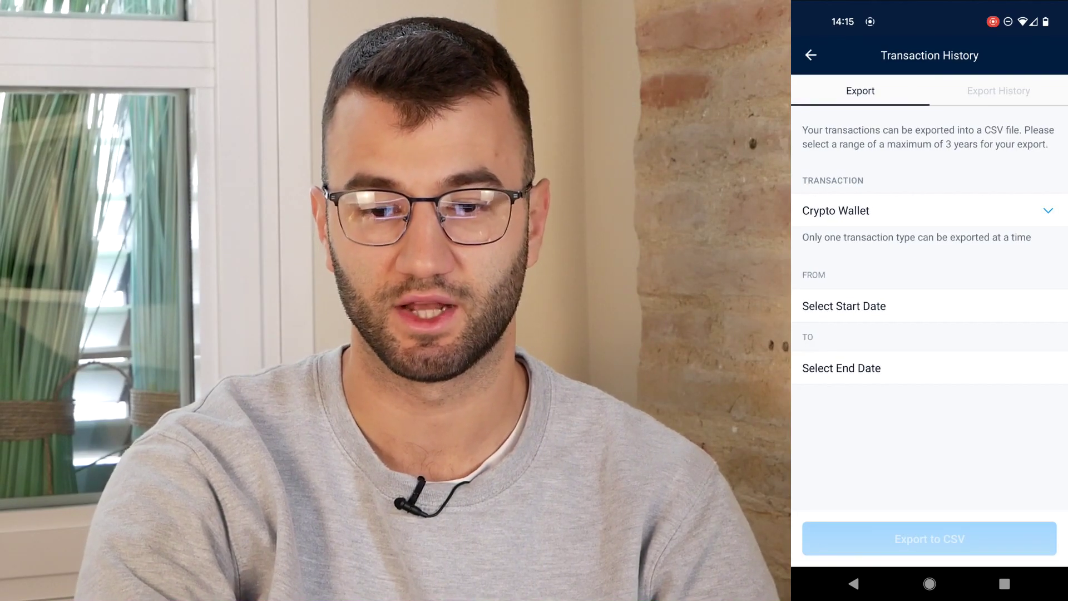
# - Export the Crypto Wallet history from 1 Feb 2023 to 15 Feb 2023 as CSV
pyautogui.click(906, 305)
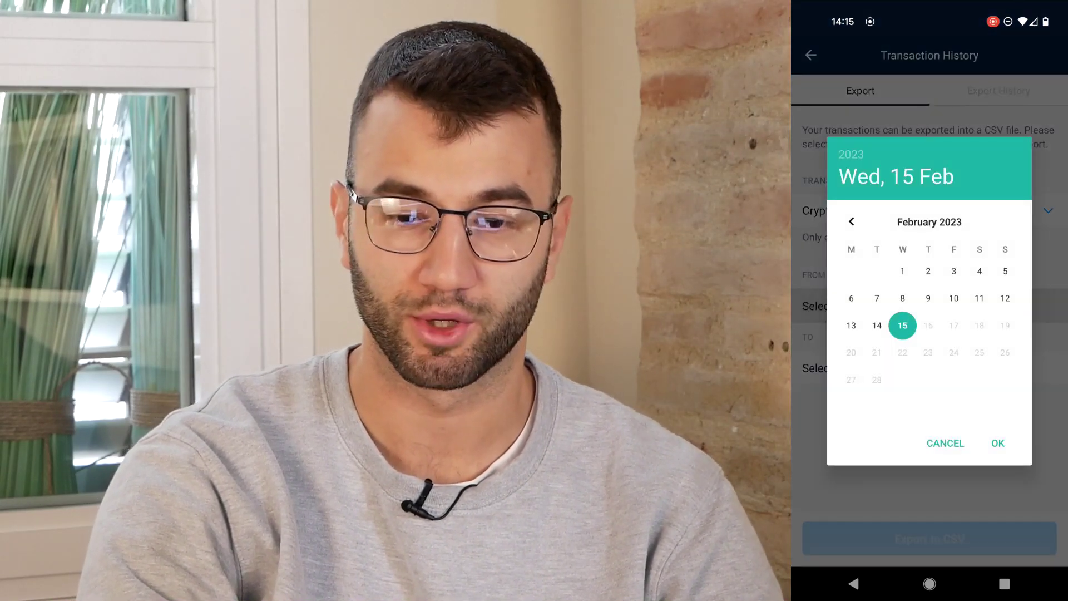
pyautogui.click(902, 271)
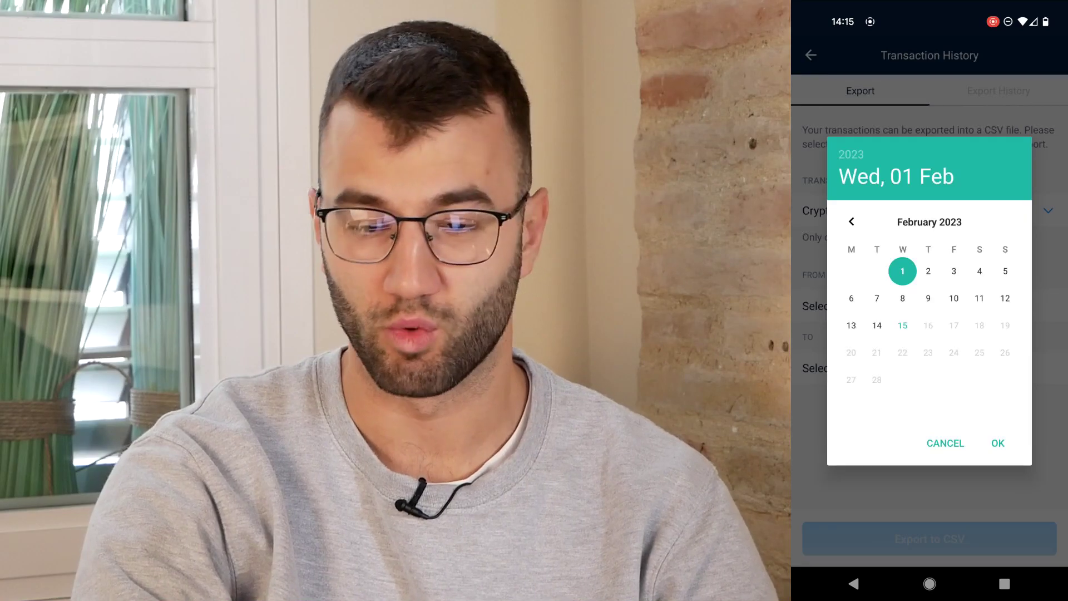
pyautogui.click(998, 443)
pyautogui.click(880, 367)
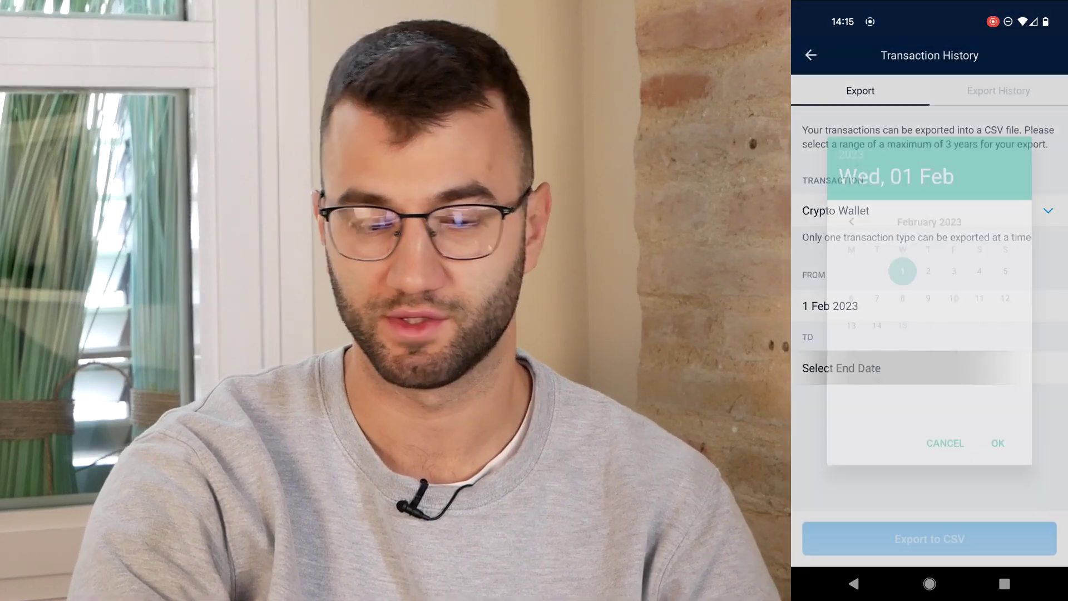
pyautogui.click(902, 325)
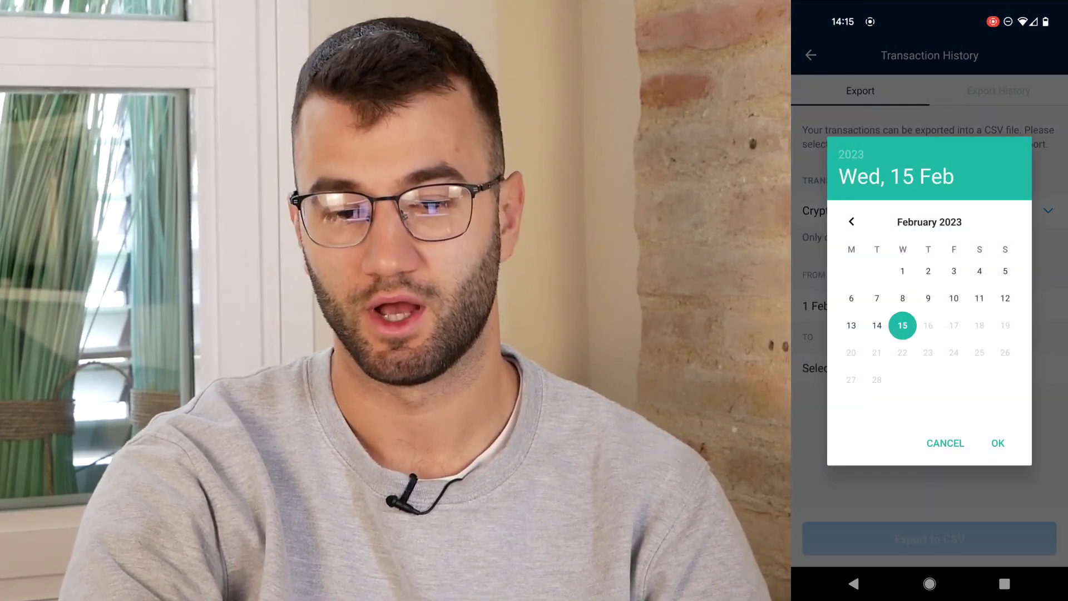
pyautogui.click(997, 443)
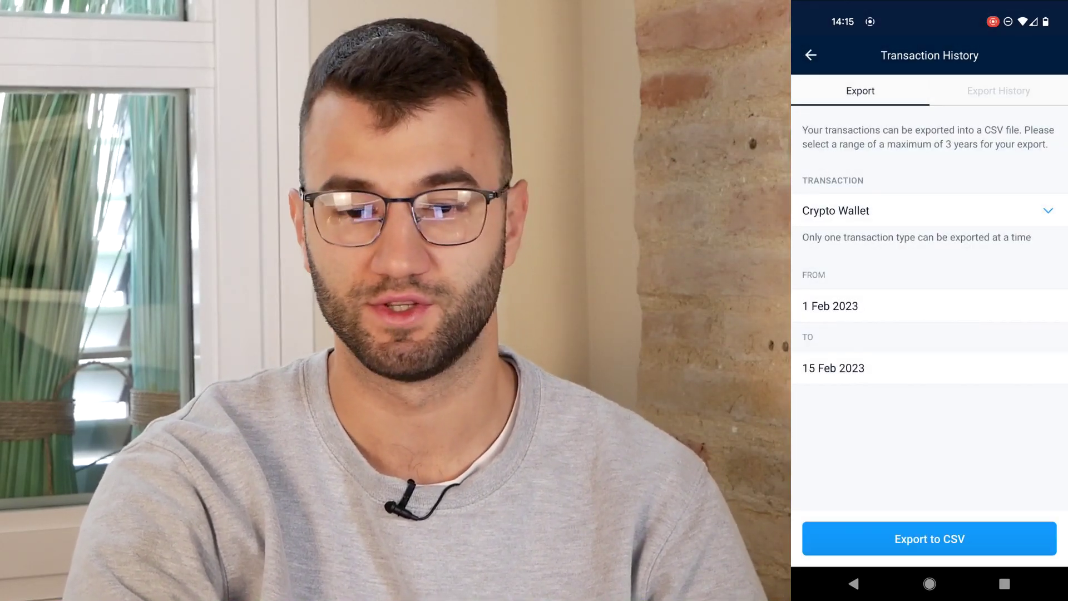
pyautogui.click(929, 538)
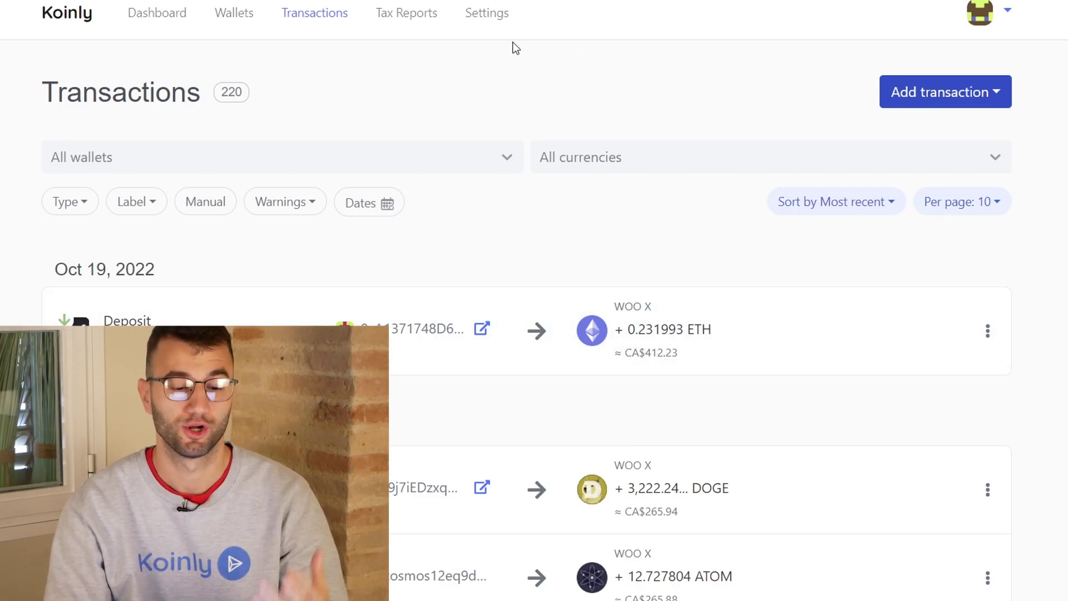
# - Look through the 220 imported transactions, then bring up the 2022 tax report
pyautogui.scroll(-3, 548, 305)
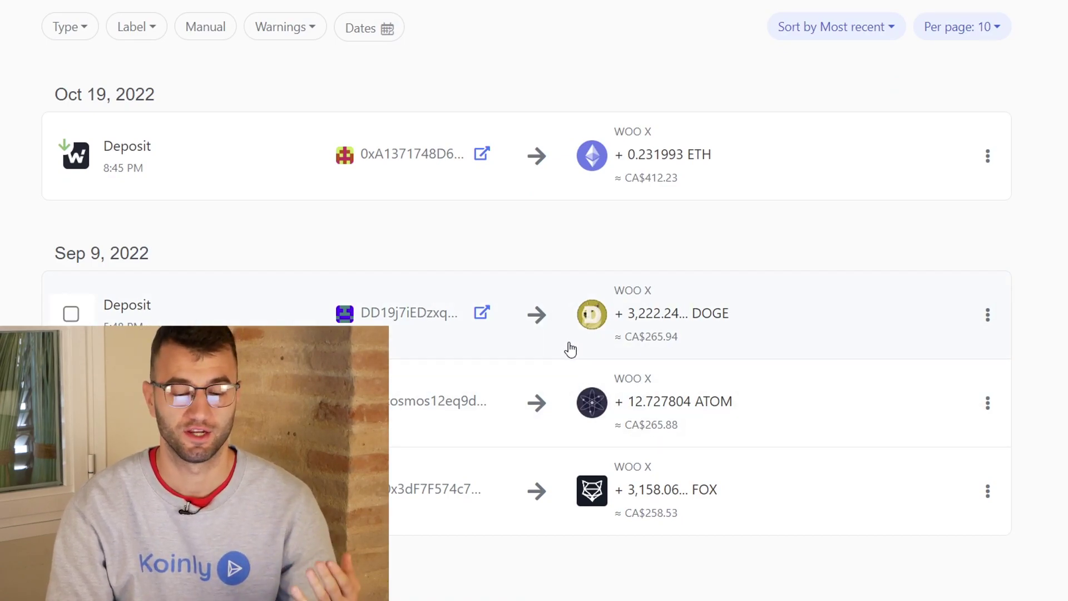
pyautogui.scroll(-2, 598, 281)
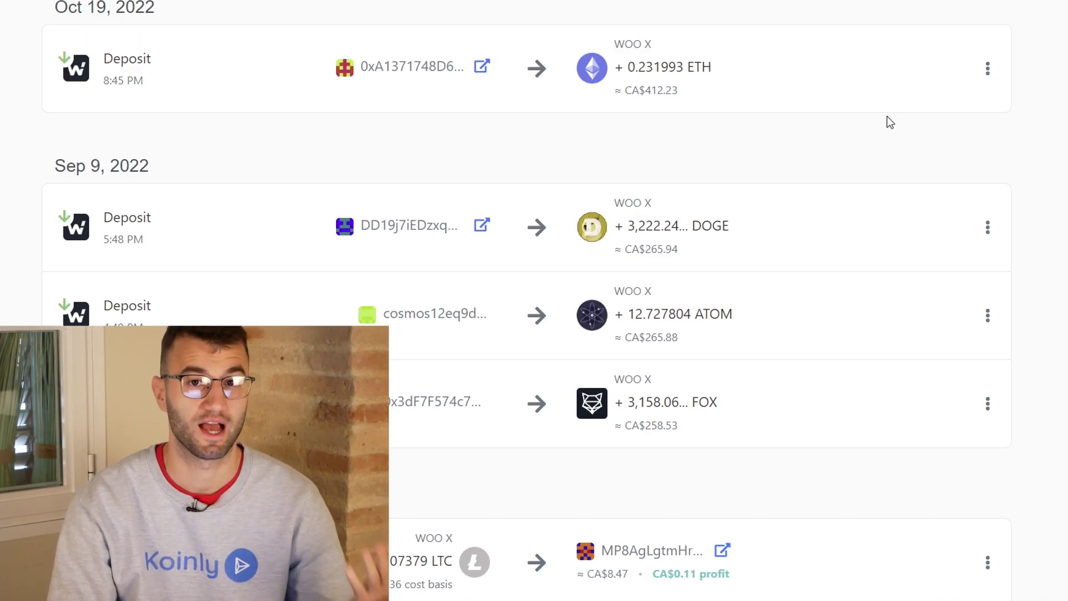
pyautogui.scroll(1, 493, 259)
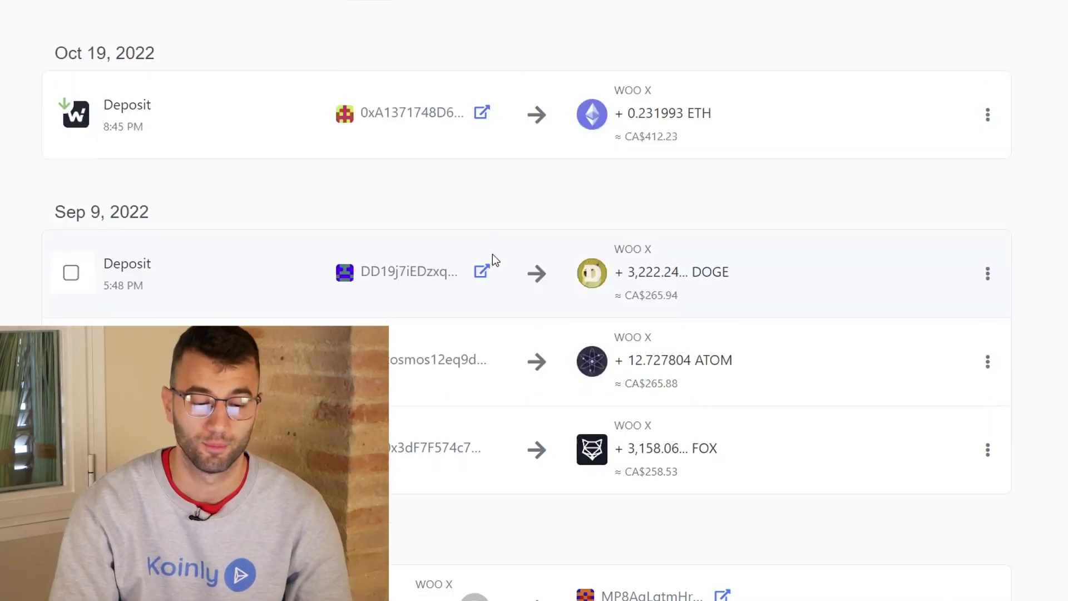
pyautogui.scroll(5, 492, 259)
pyautogui.click(416, 26)
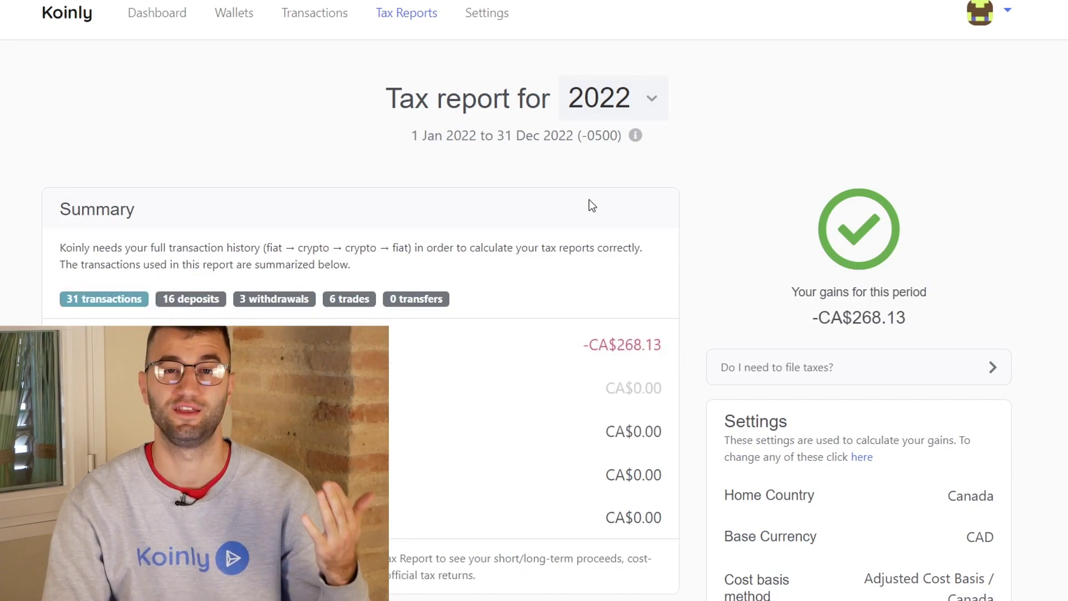
# - Scroll the 2022 tax report to review the -CA$268.13 gains summary and settings
pyautogui.scroll(-4, 493, 300)
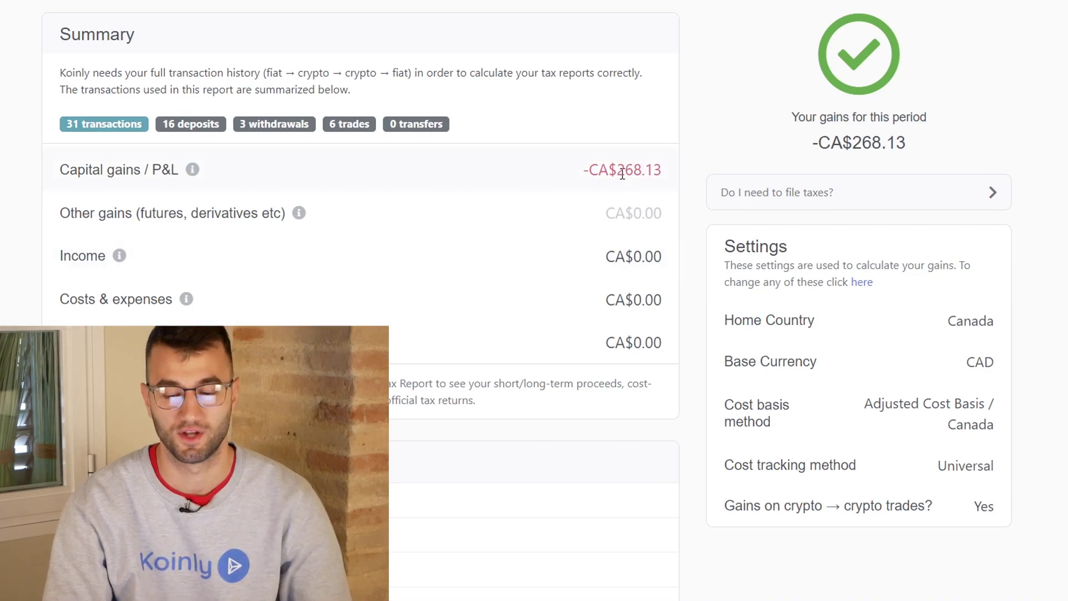
pyautogui.scroll(-5, 1009, 205)
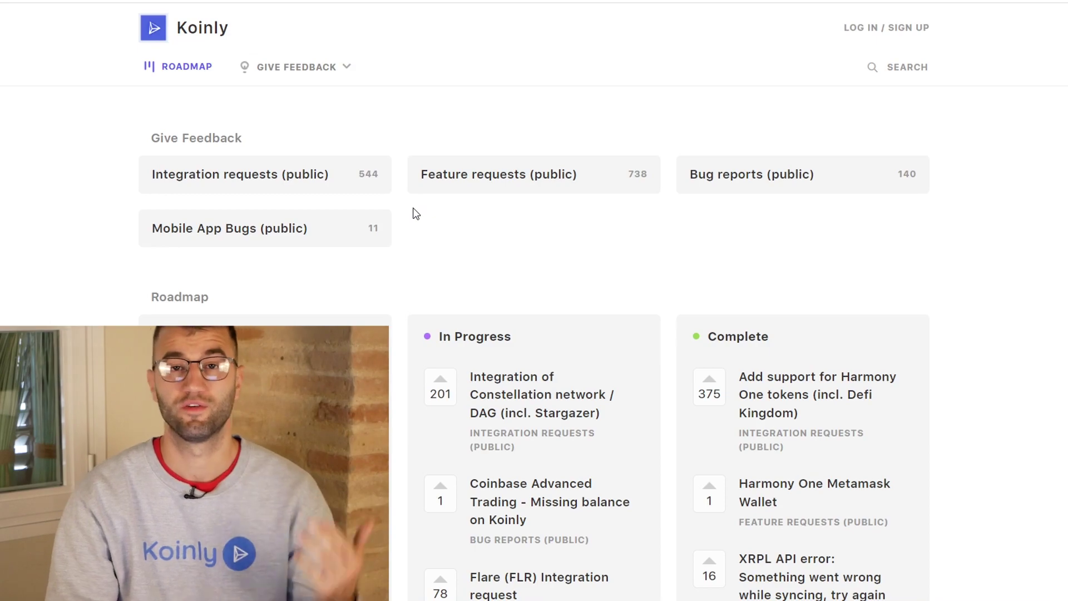
# - Scroll the Koinly feedback roadmap to browse Planned, In Progress and Complete items
pyautogui.scroll(-3, 475, 291)
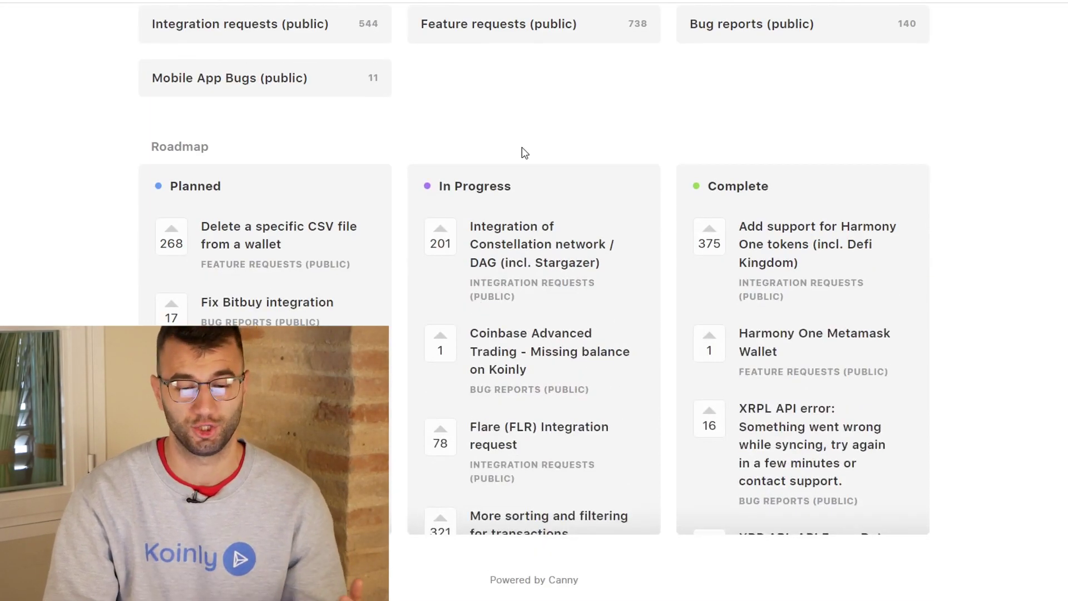